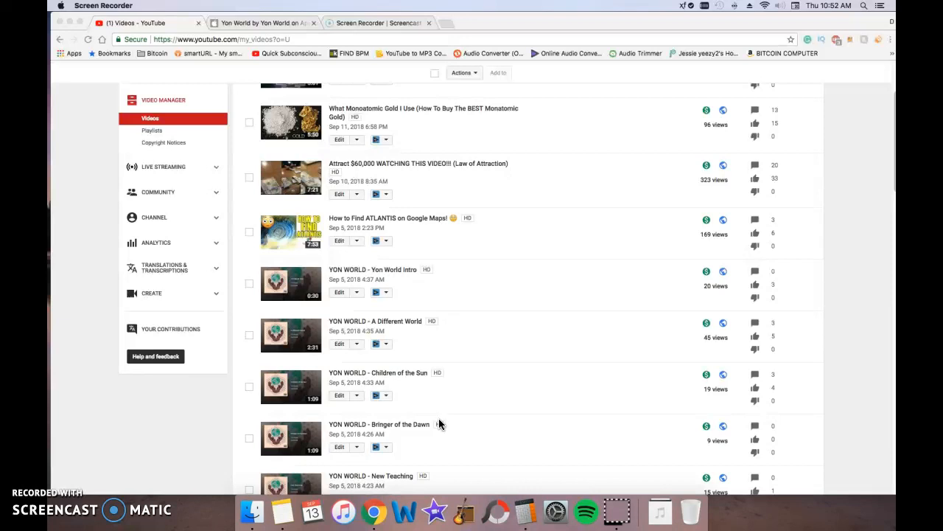
- Find the video "YON WORLD - New Teaching" in the video list and open it for editing
scroll(441, 419, "down", 1)
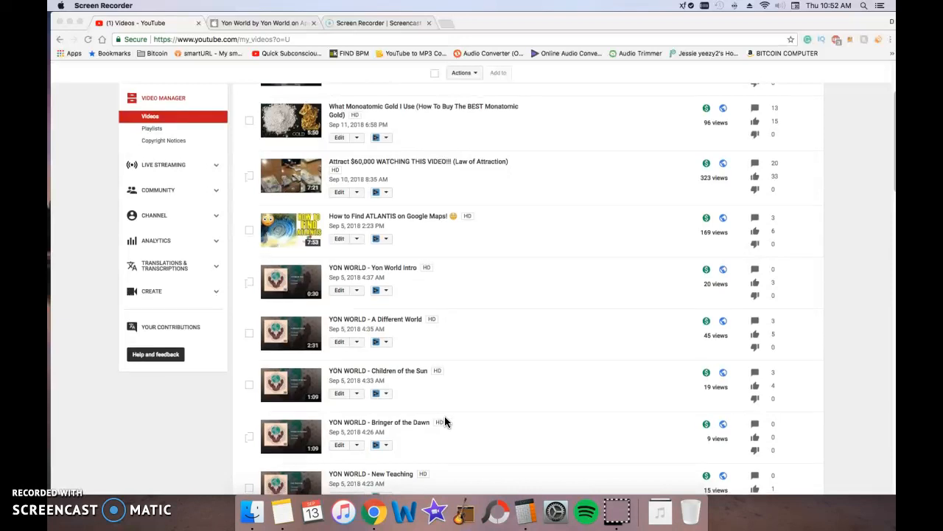
scroll(444, 416, "down", 1)
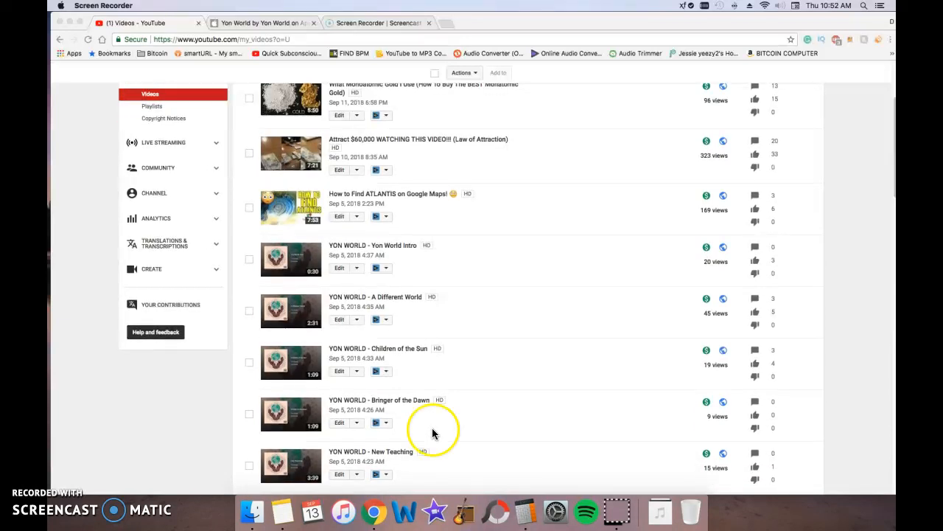
left_click(340, 474)
left_click(338, 477)
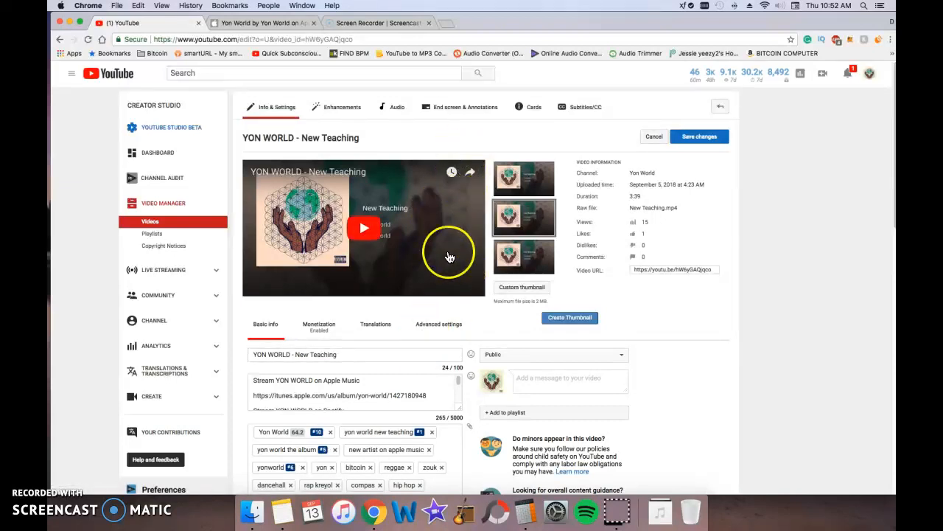
- Open the end screen editor for the "YON WORLD - New Teaching" video
scroll(448, 280, "down", 3)
scroll(442, 298, "up", 2)
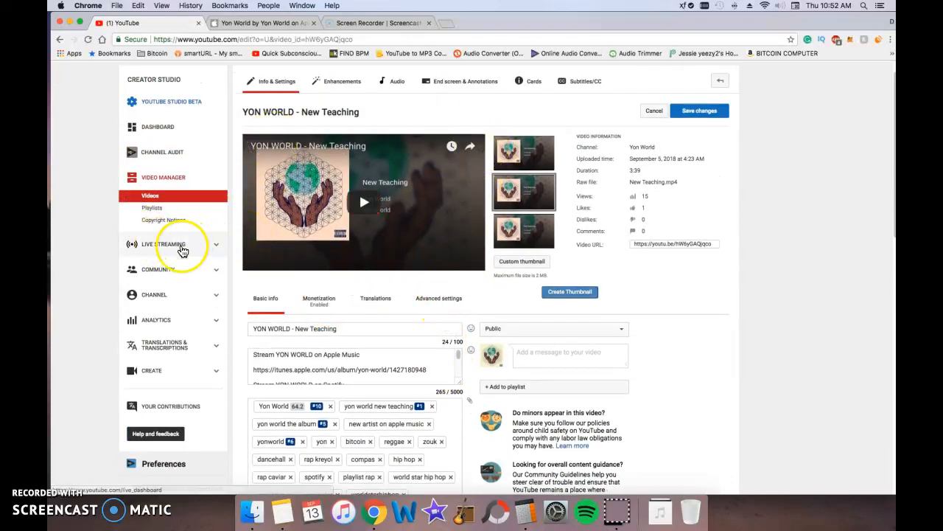
scroll(182, 247, "up", 1)
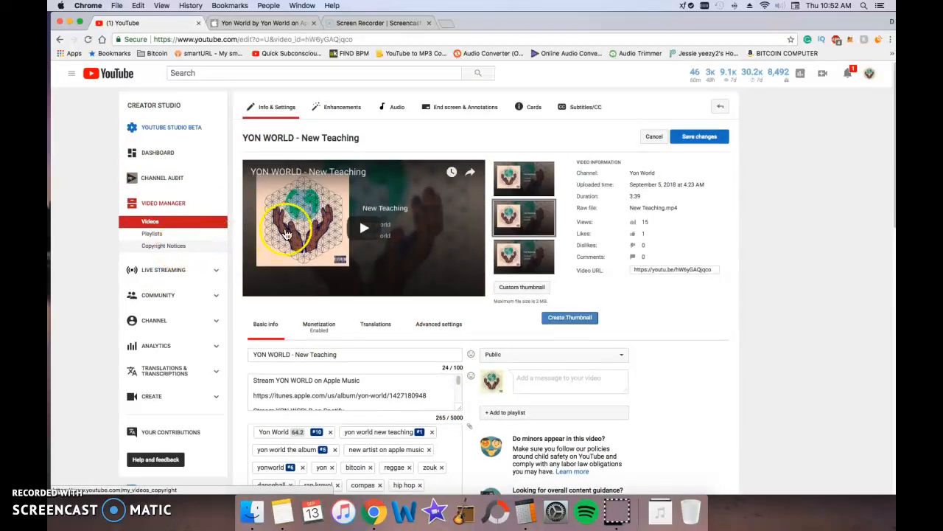
left_click(163, 205)
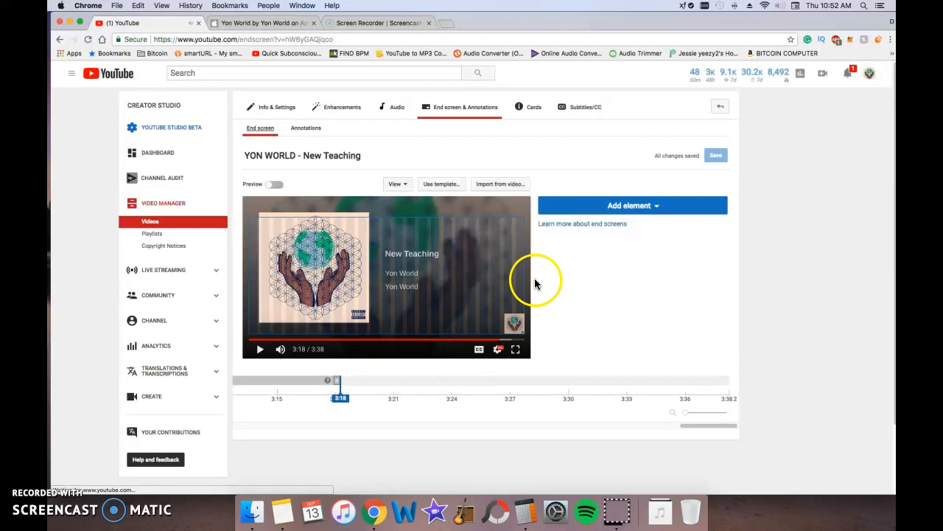
scroll(536, 265, "down", 2)
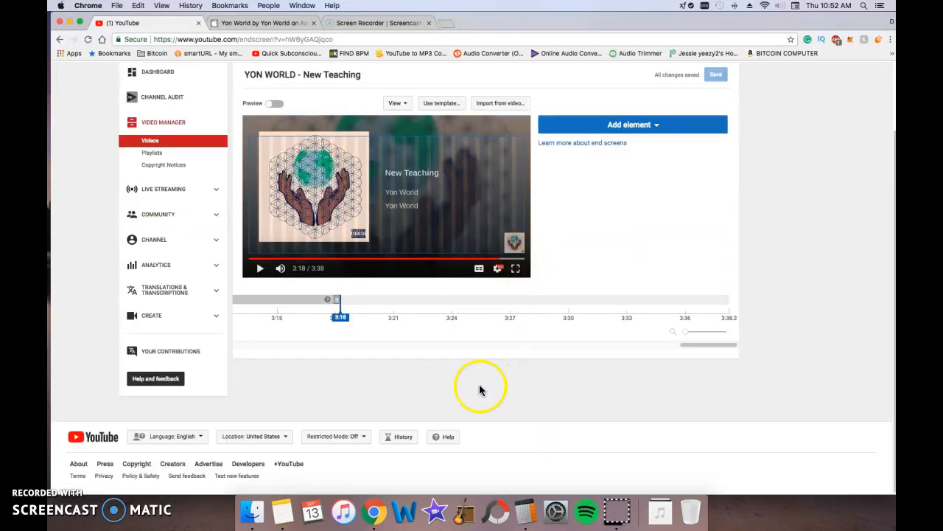
scroll(483, 365, "up", 2)
left_click(594, 213)
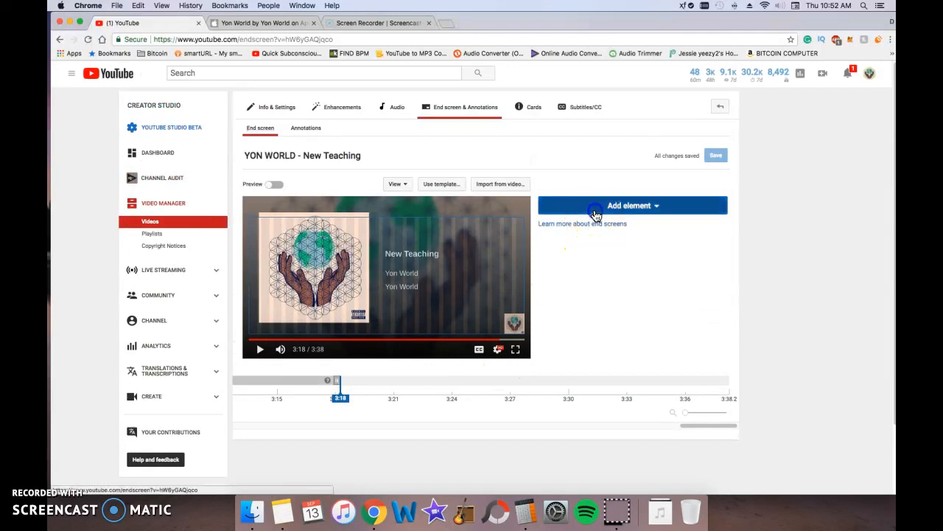
left_click(705, 356)
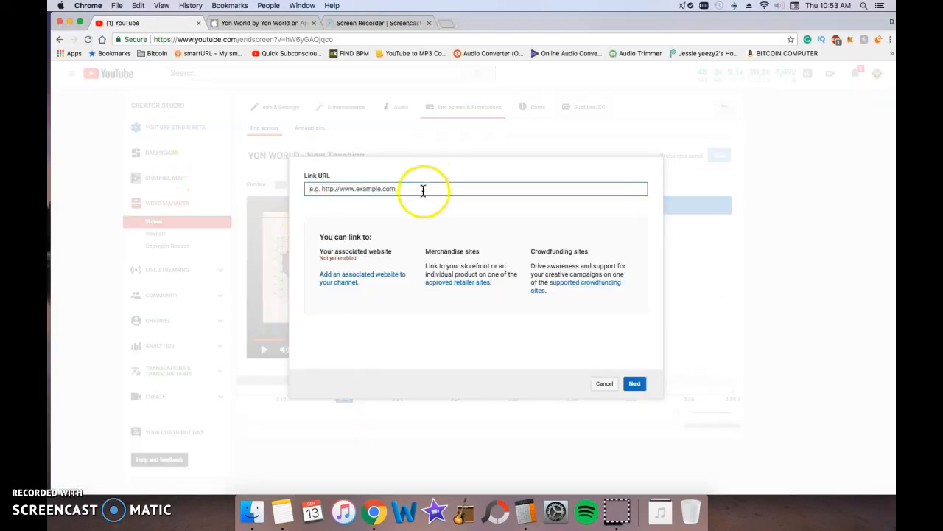
left_click(423, 190)
left_click(421, 202)
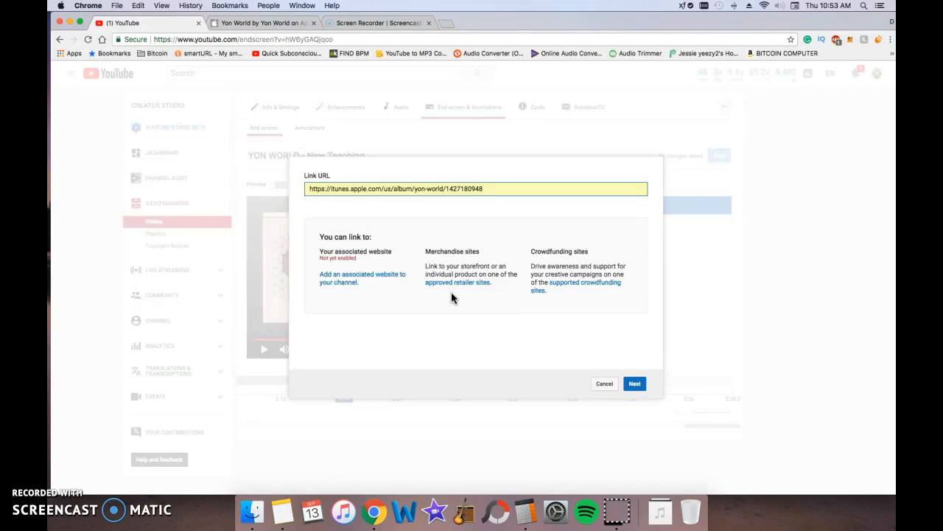
left_click(635, 385)
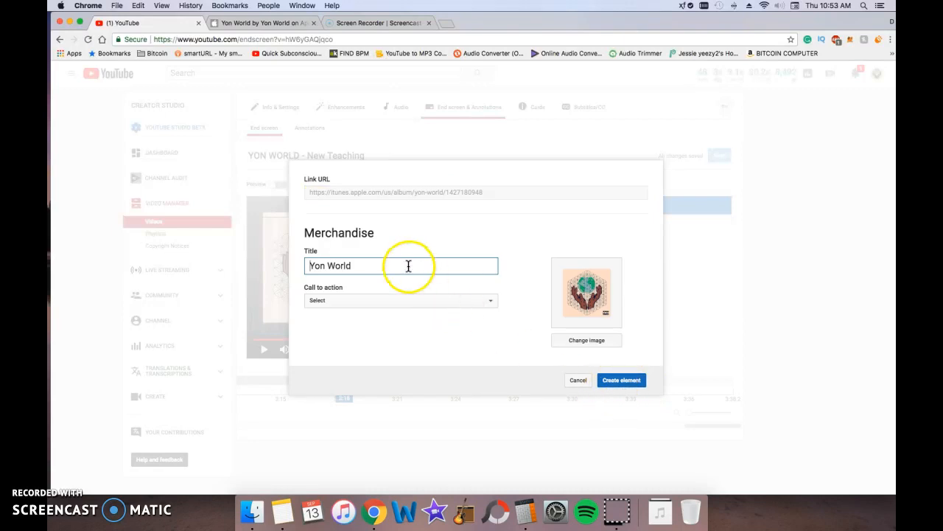
left_click(316, 300)
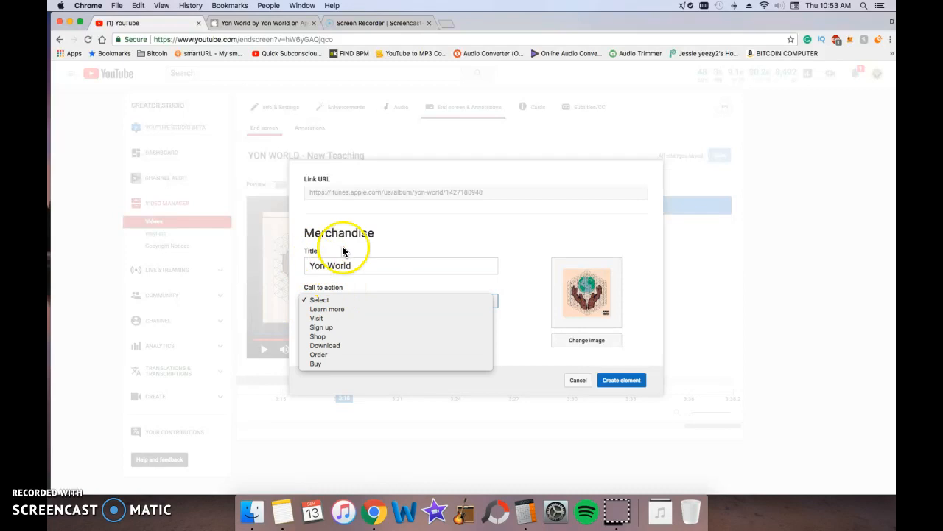
left_click(328, 346)
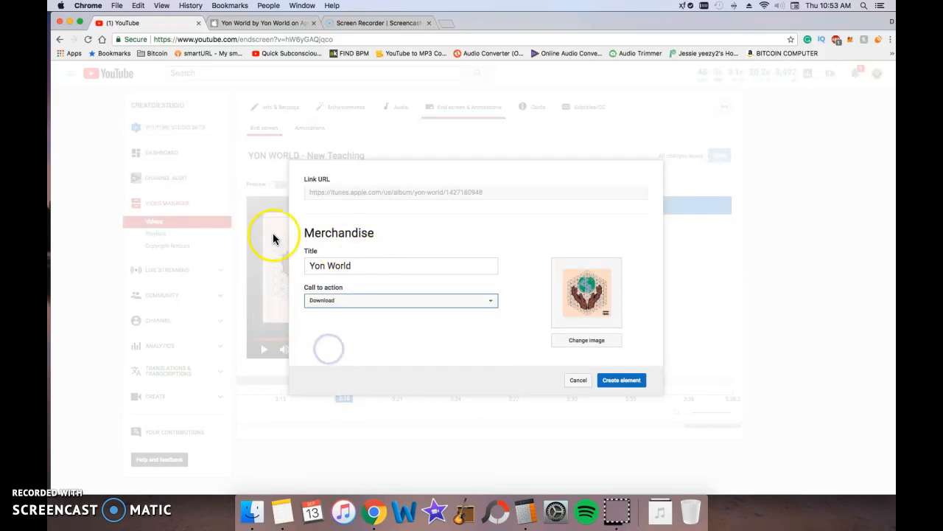
- Create the link element with YON WORLD COVER ART777.jpg as its image and place it in the lower right of the video frame
left_click(578, 342)
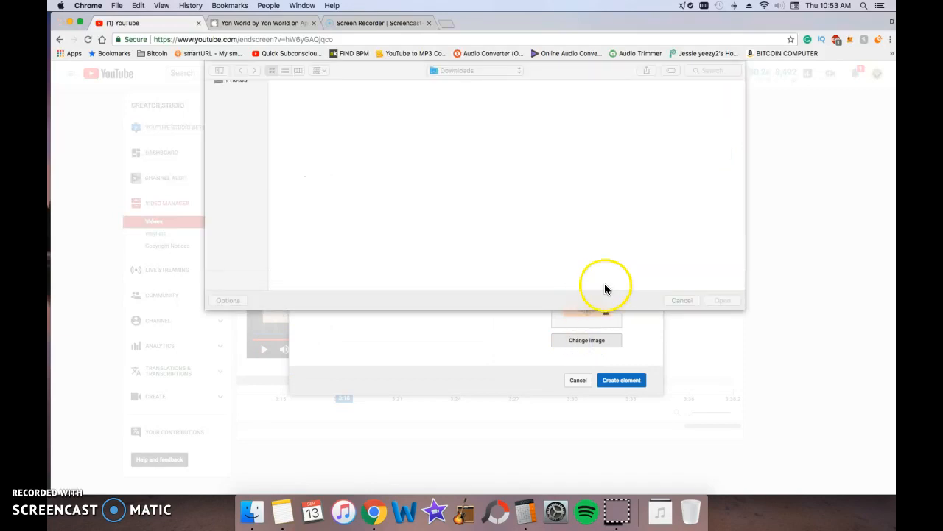
scroll(595, 236, "down", 3)
left_click(595, 234)
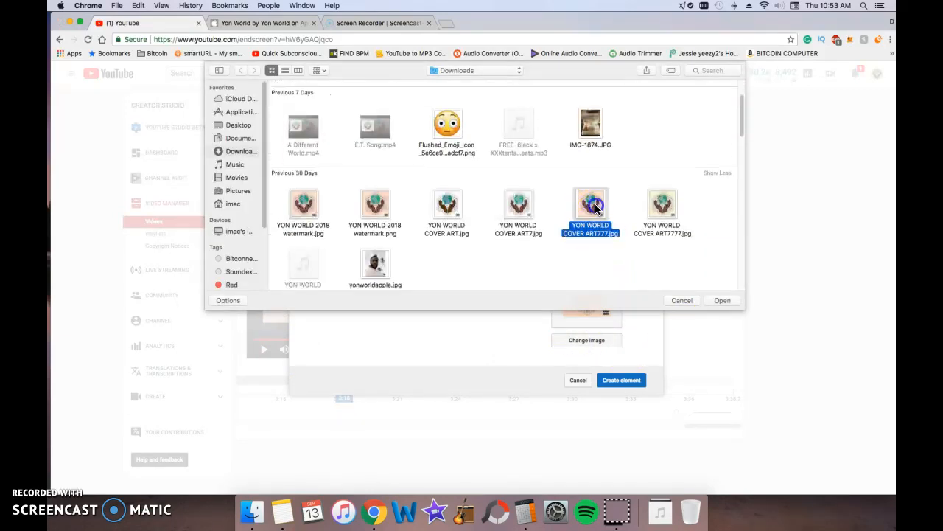
left_click(722, 300)
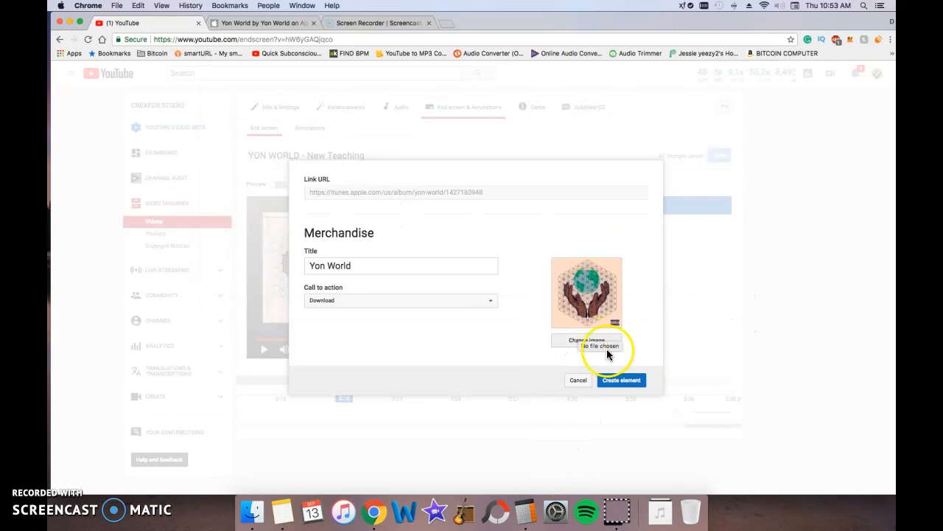
left_click(625, 386)
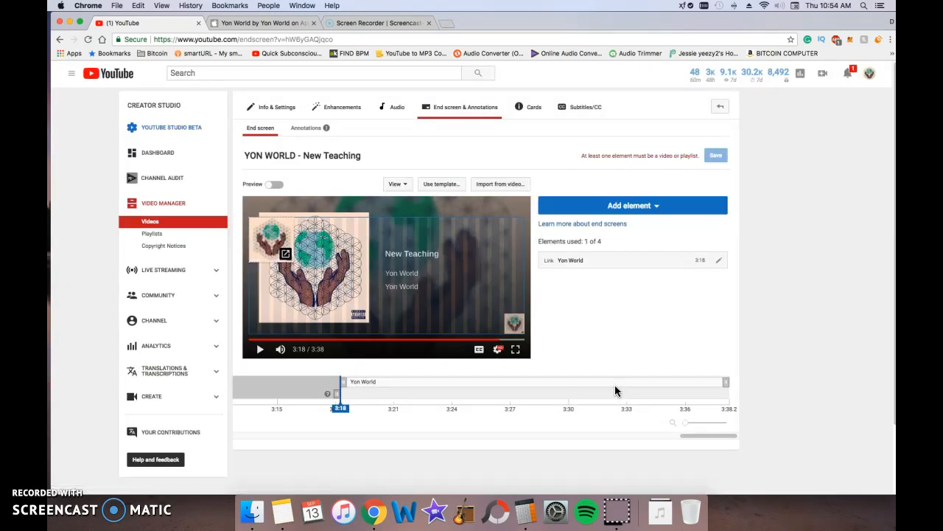
left_click_drag(275, 249, 475, 326)
- Add "YON WORLD - Yon World Intro" as a video element above the link element in the frame and save the end screen
left_click(656, 199)
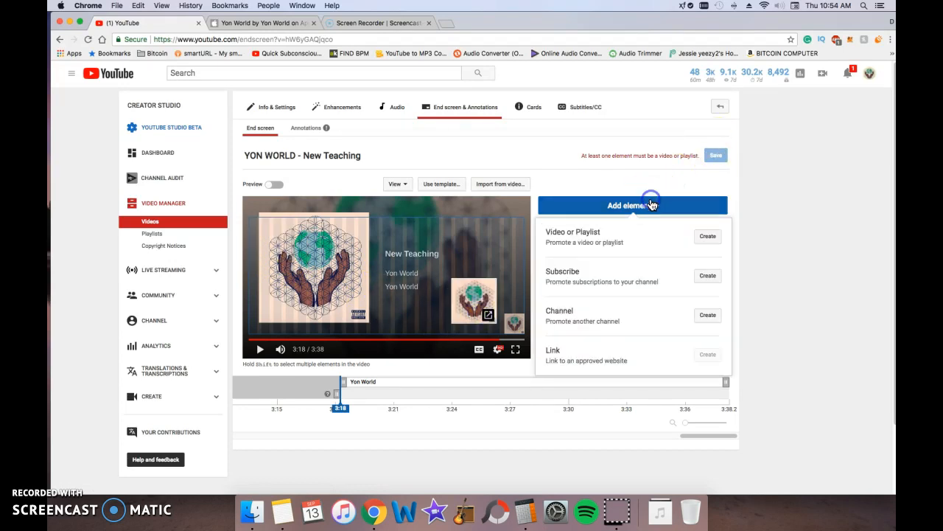
left_click(706, 238)
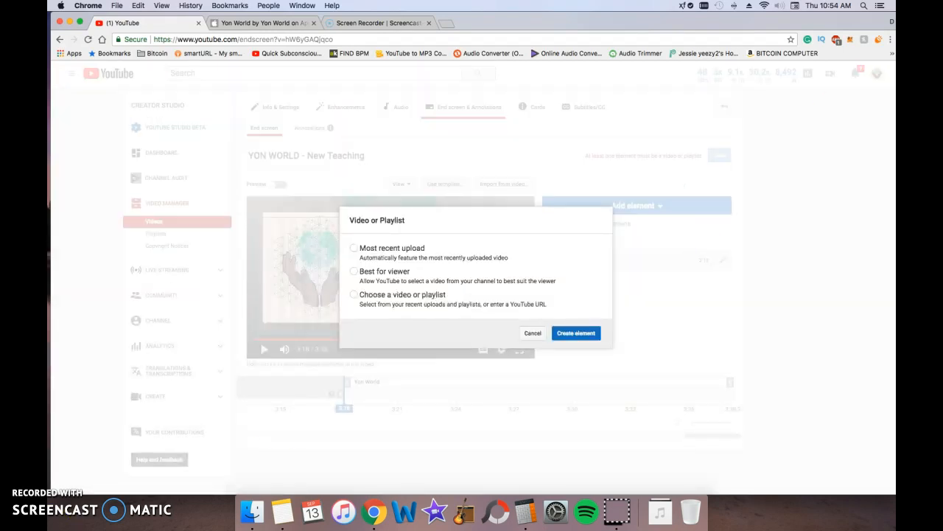
left_click(354, 298)
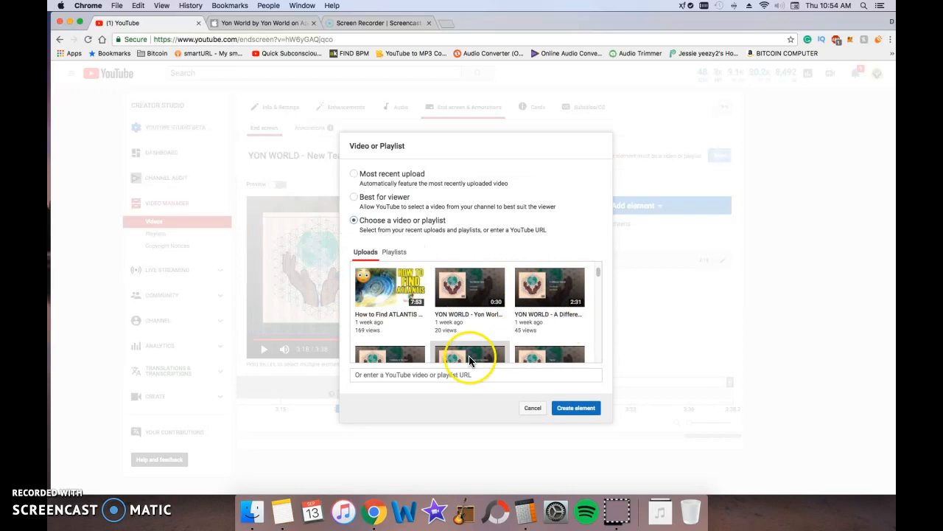
scroll(472, 352, "down", 1)
left_click(472, 294)
left_click(575, 408)
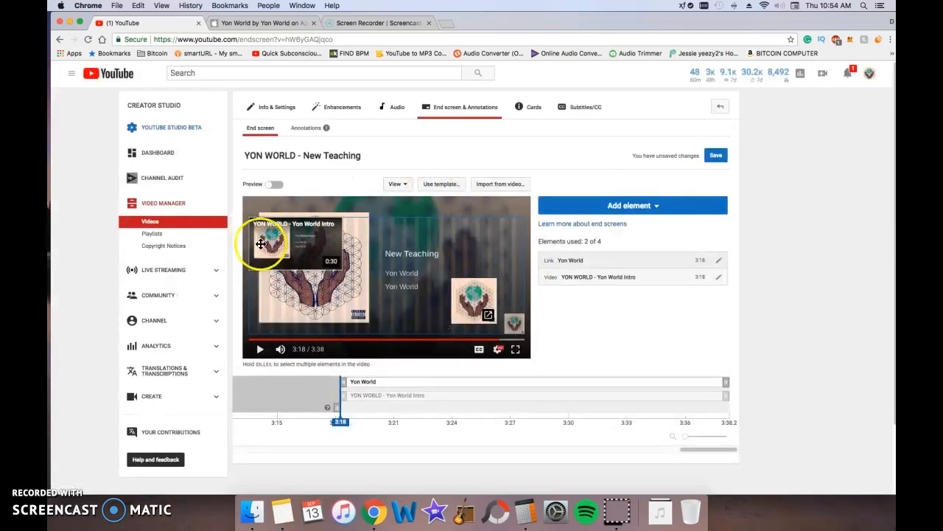
left_click_drag(261, 243, 437, 248)
left_click(716, 156)
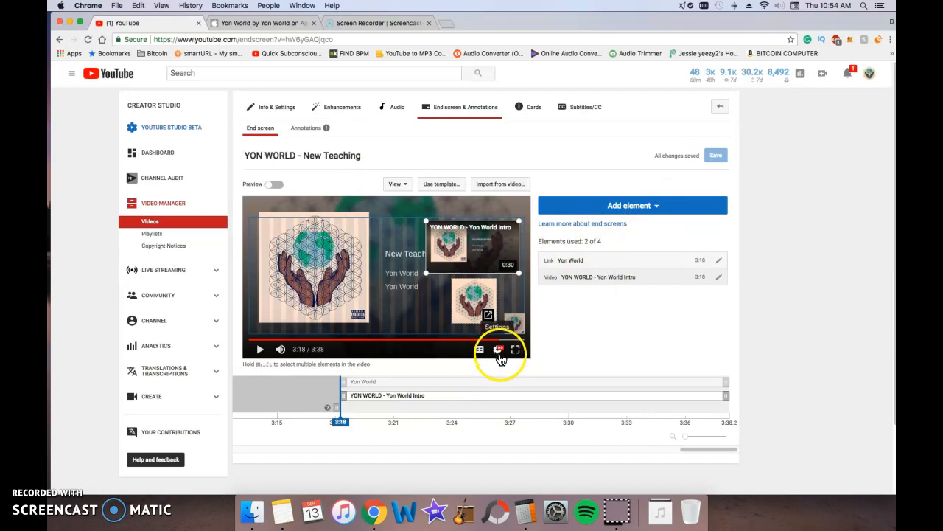
- Preview the end screen, test the link element's Download link, and return to the end screen editor
left_click(279, 185)
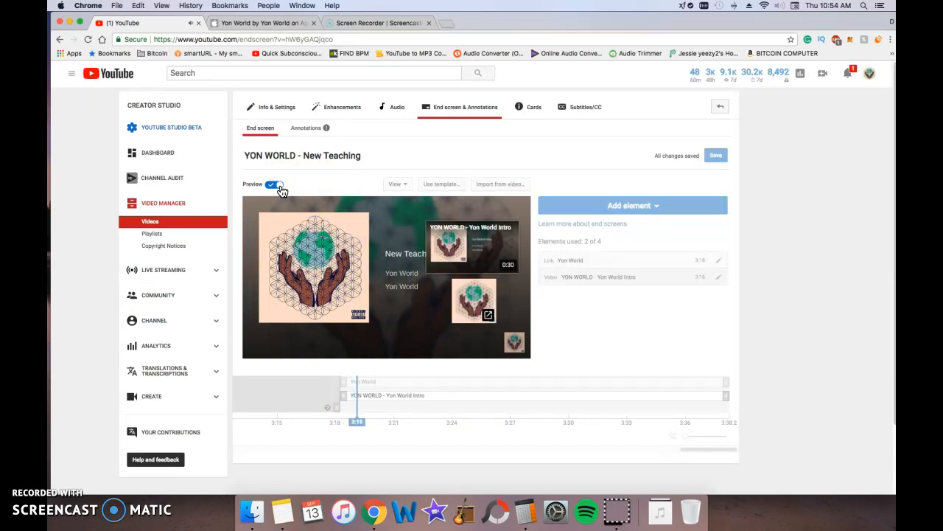
mouse_move(469, 304)
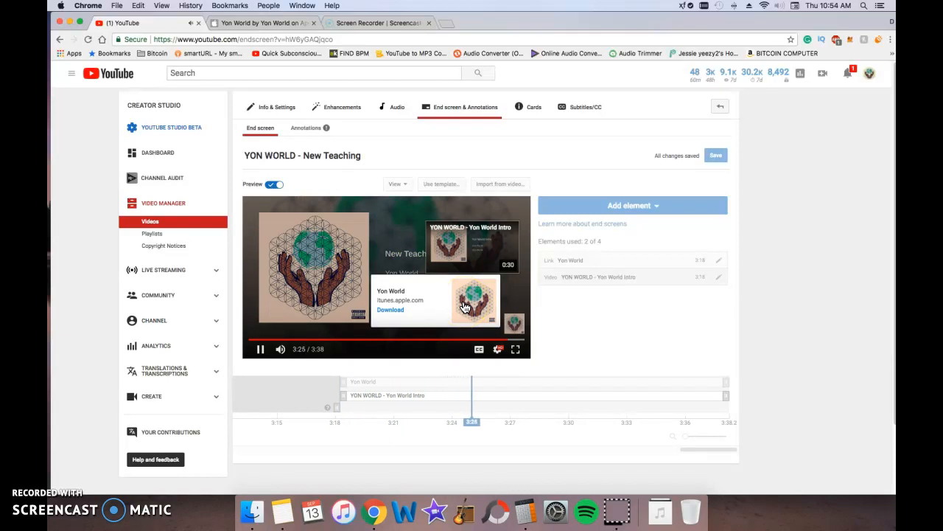
left_click(260, 352)
left_click(399, 315)
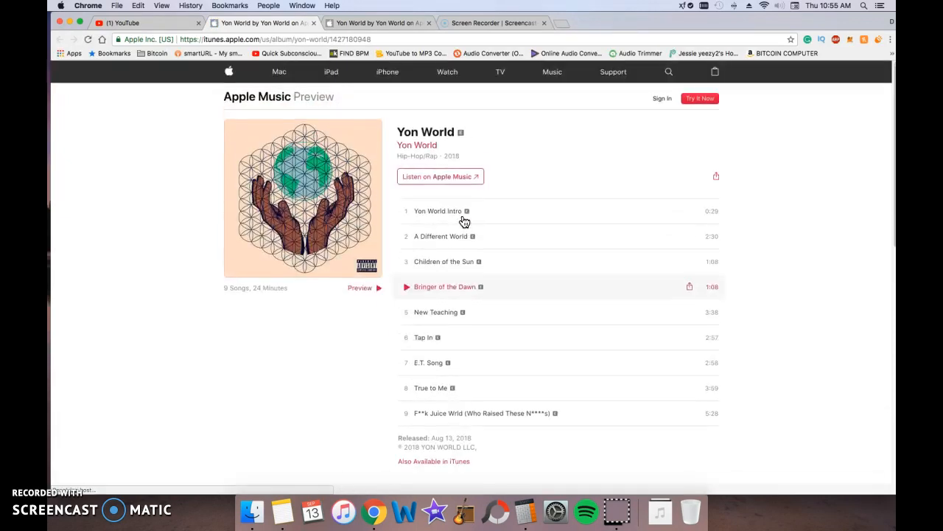
left_click(127, 23)
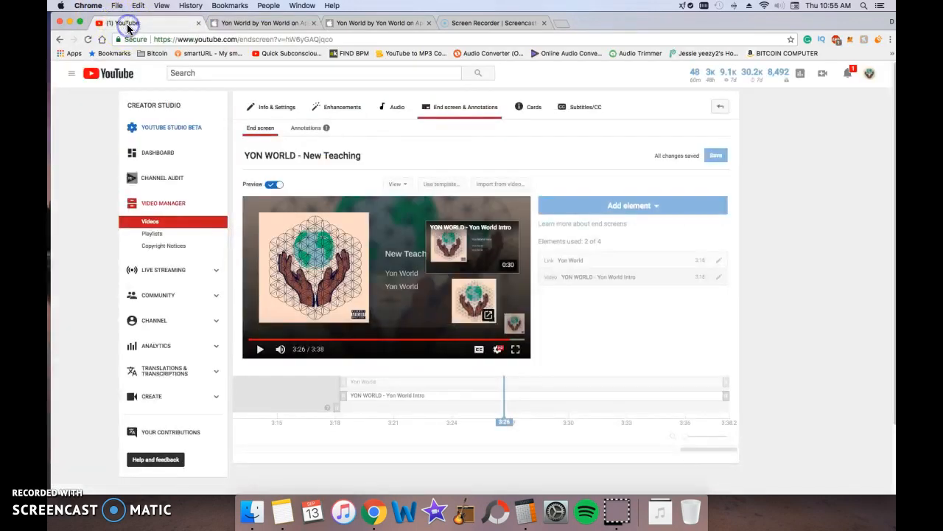